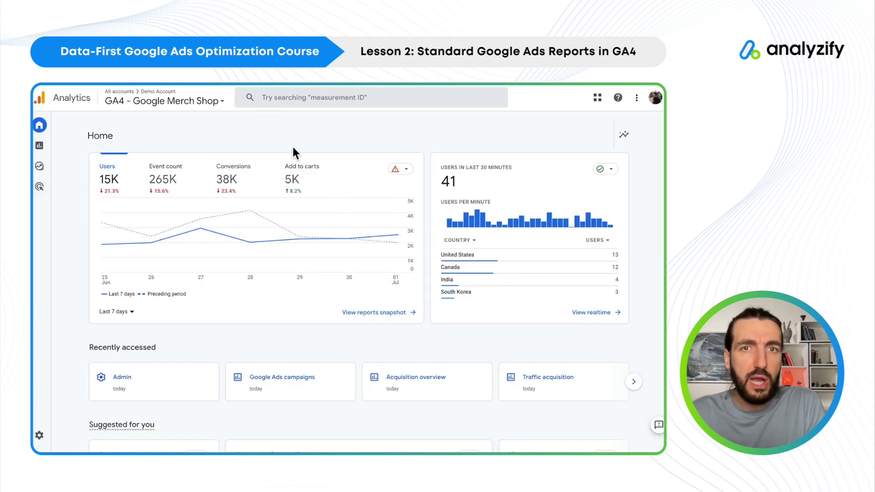
- Open the Google Ads campaigns report from the Acquisition overview
{"action": "mouse_move", "coordinate": [34, 153]}
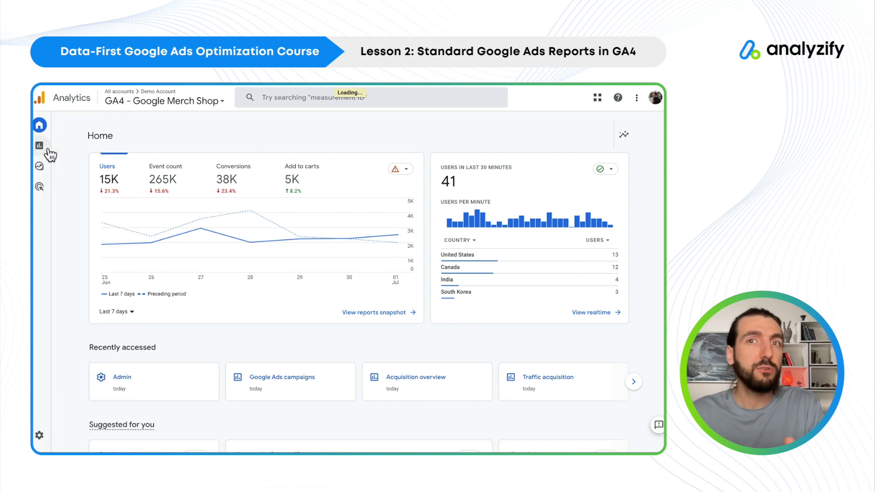
{"action": "left_click", "coordinate": [49, 152]}
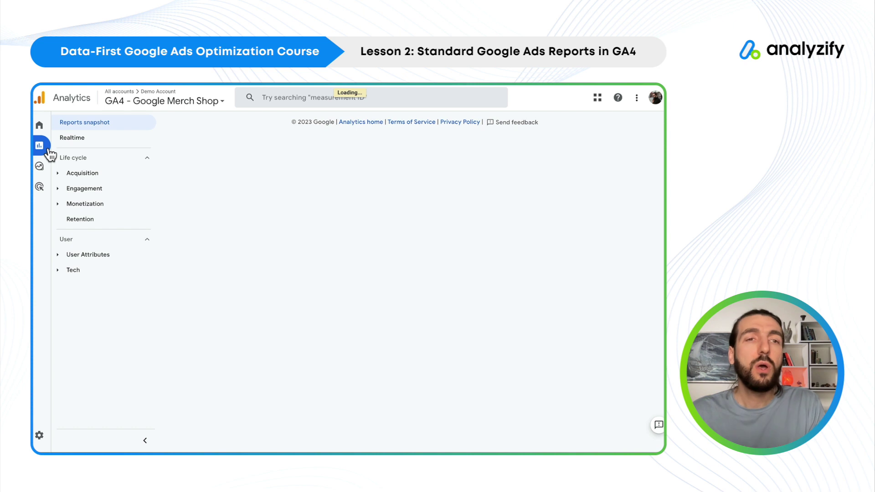
{"action": "left_click", "coordinate": [62, 178]}
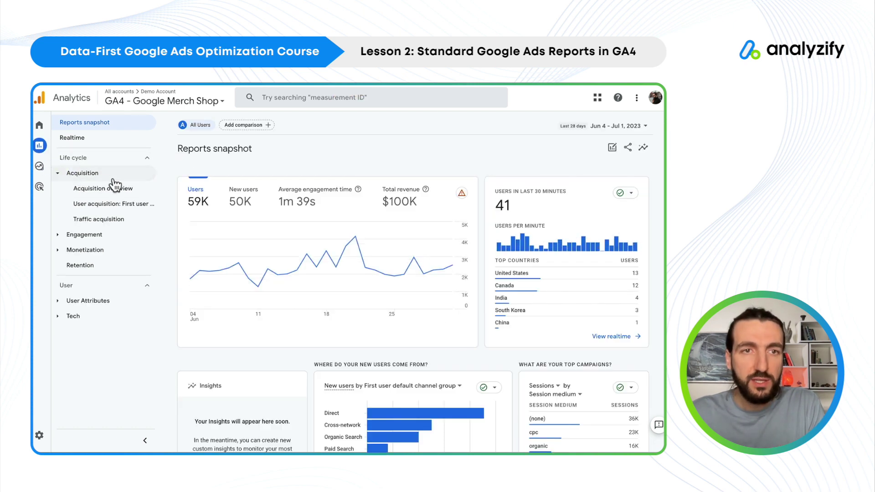
{"action": "left_click", "coordinate": [91, 195]}
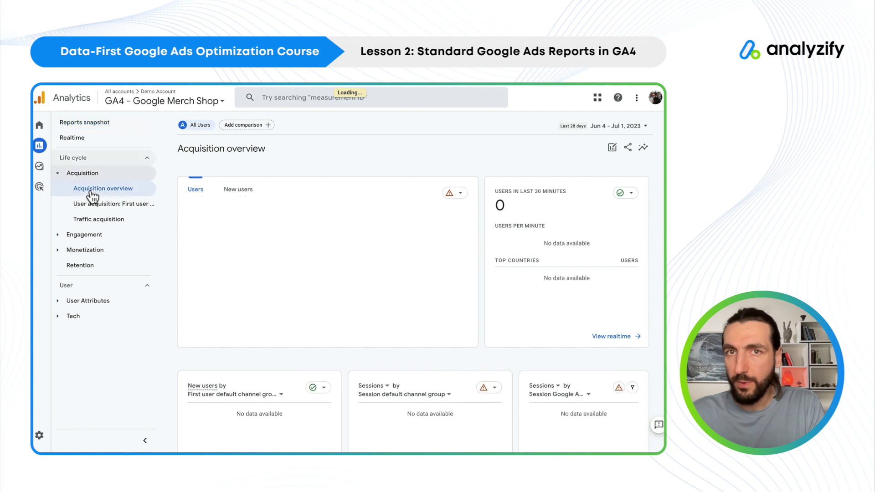
{"action": "scroll", "coordinate": [468, 225], "scroll_direction": "down", "scroll_amount": 4}
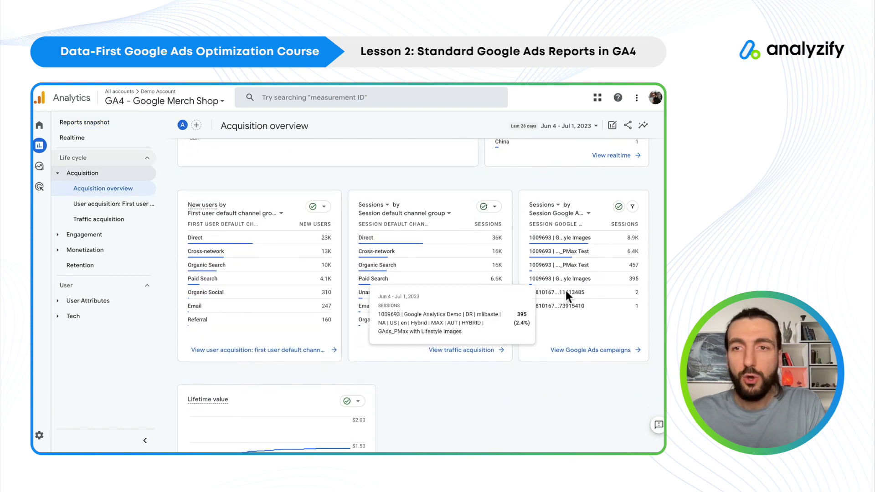
{"action": "left_click", "coordinate": [591, 349]}
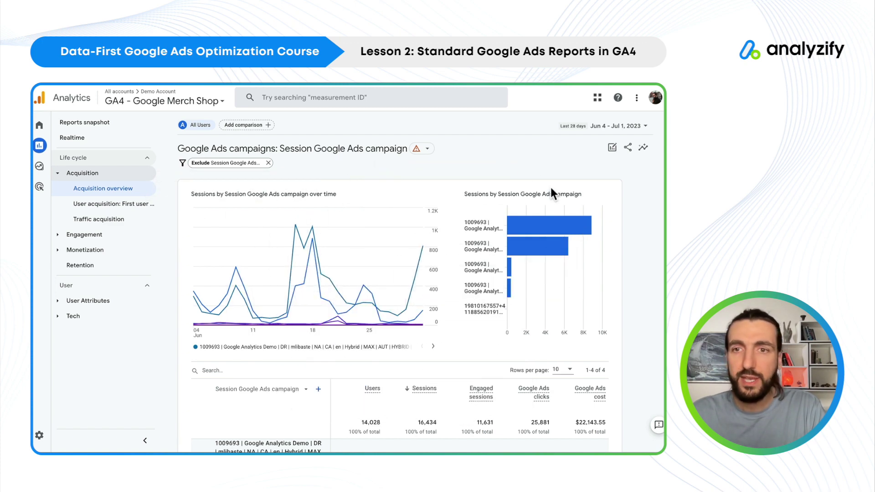
- Examine the campaign table's metric columns through Return on ad spend and the alternative Session Google Ads dimensions
{"action": "scroll", "coordinate": [541, 270], "scroll_direction": "down", "scroll_amount": 4}
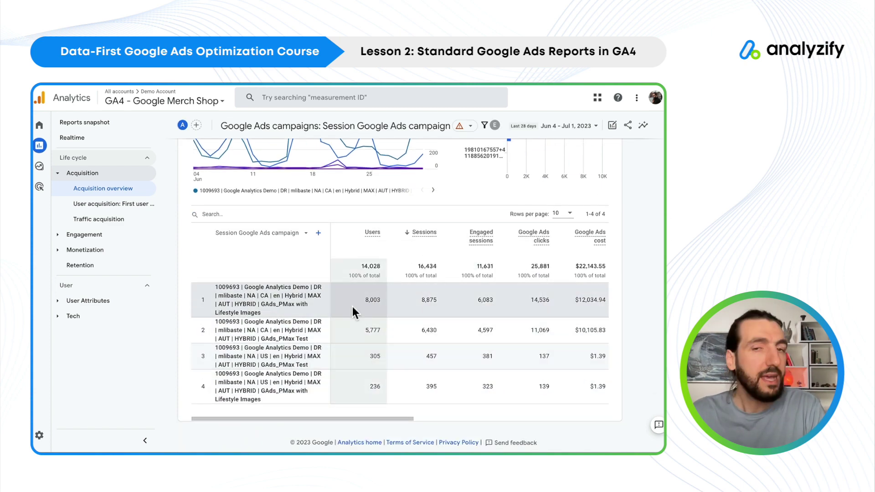
{"action": "triple_click", "coordinate": [261, 300]}
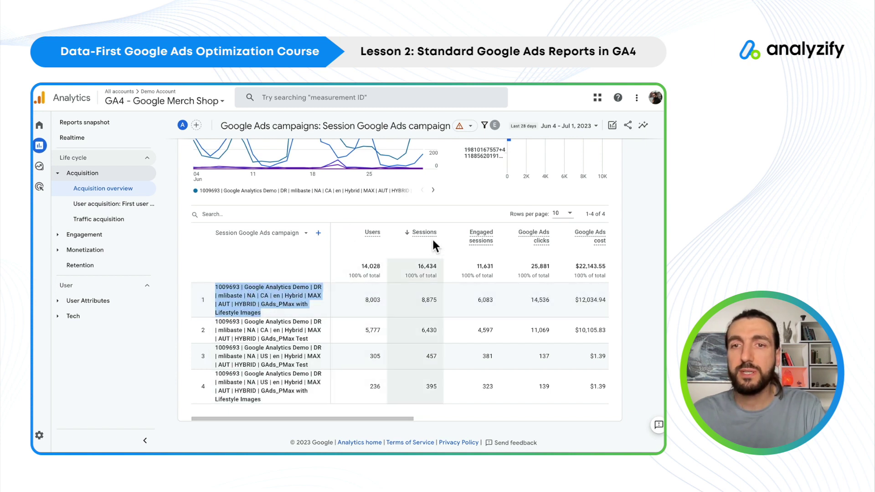
{"action": "scroll", "coordinate": [524, 273], "scroll_direction": "right", "scroll_amount": 1}
{"action": "scroll", "coordinate": [536, 278], "scroll_direction": "right", "scroll_amount": 5}
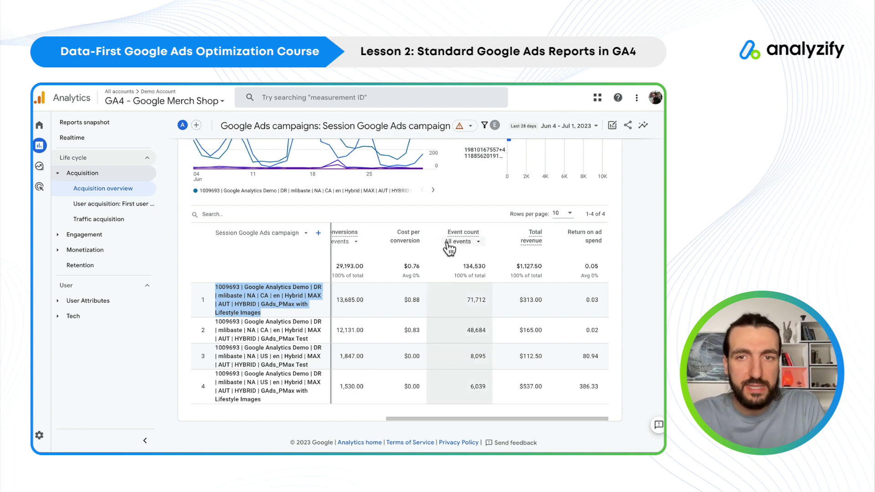
{"action": "left_click", "coordinate": [267, 240]}
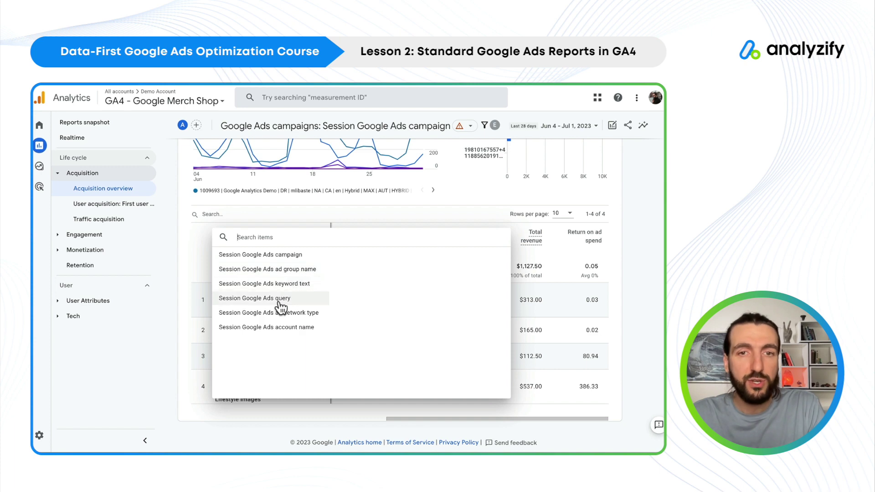
{"action": "left_click", "coordinate": [628, 234]}
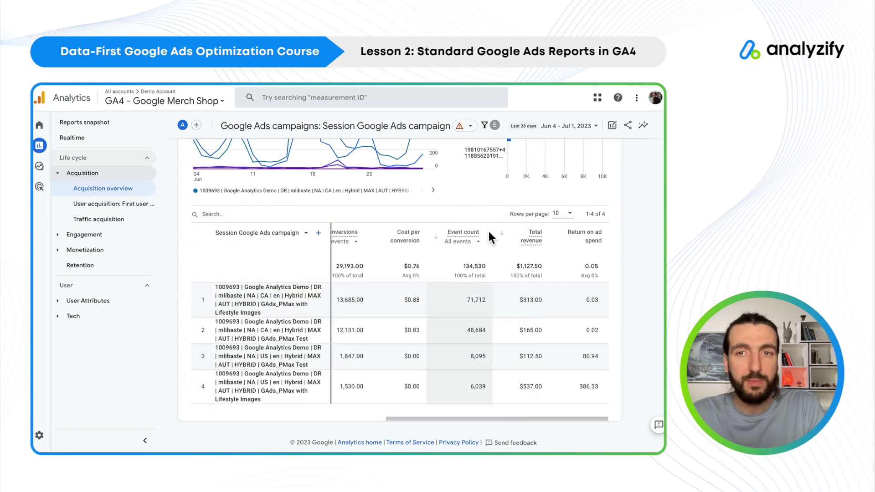
- Limit the Event count column of the campaign table to the purchase event
{"action": "left_click", "coordinate": [465, 241]}
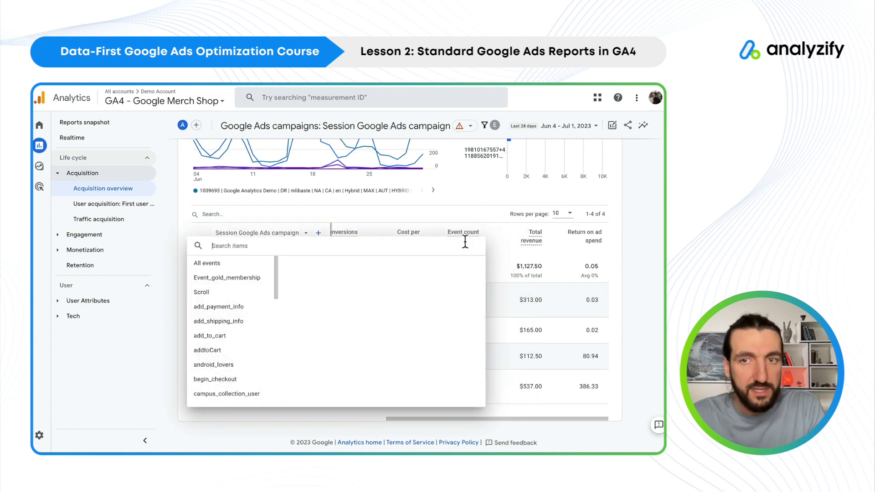
{"action": "left_click", "coordinate": [472, 207]}
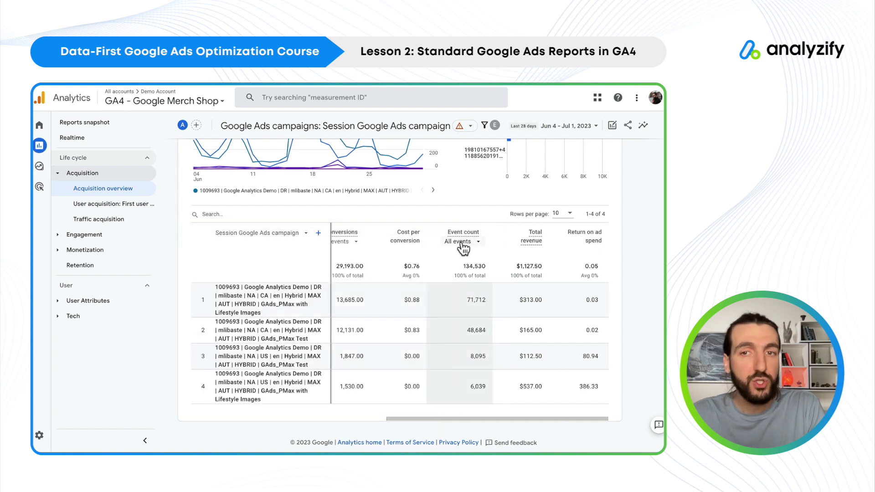
{"action": "left_click", "coordinate": [462, 241]}
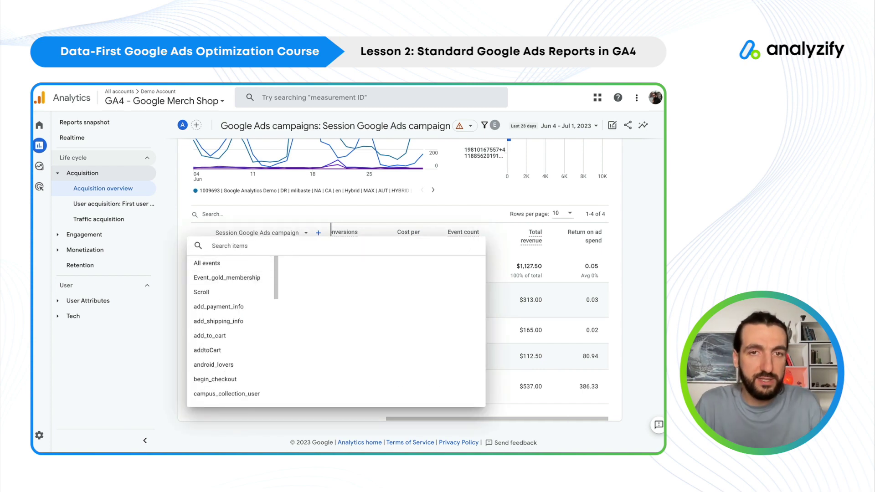
{"action": "type", "text": "purc"}
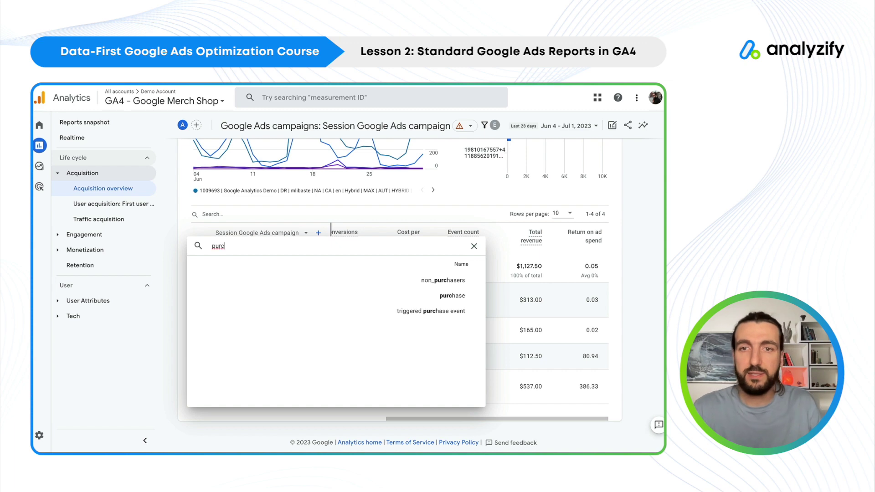
{"action": "left_click", "coordinate": [452, 296]}
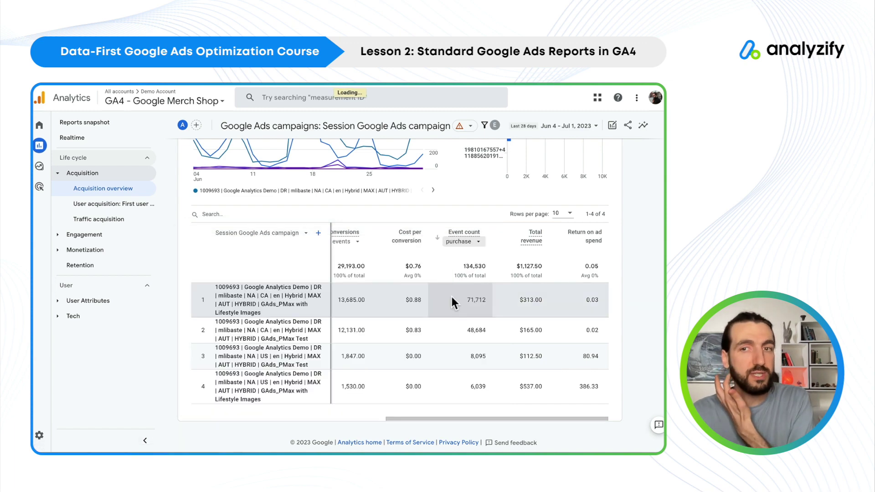
- Limit the Event count column of the campaign table to the begin_checkout event
{"action": "left_click", "coordinate": [463, 242]}
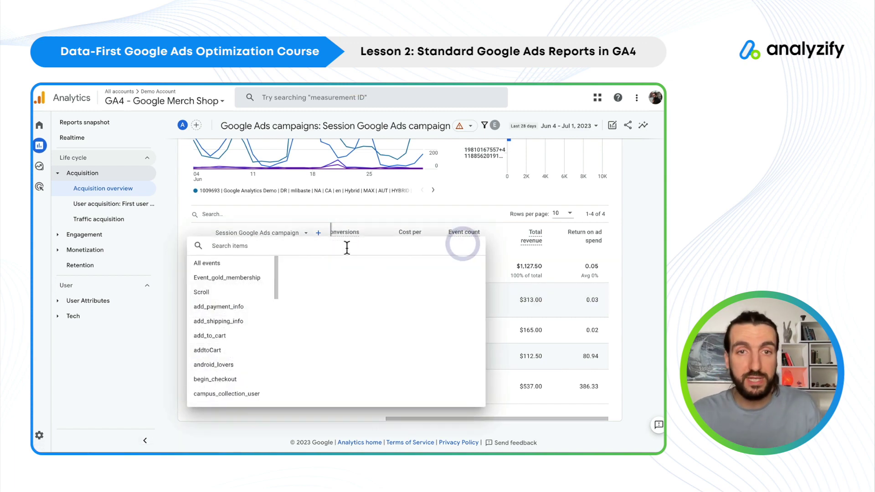
{"action": "type", "text": "check"}
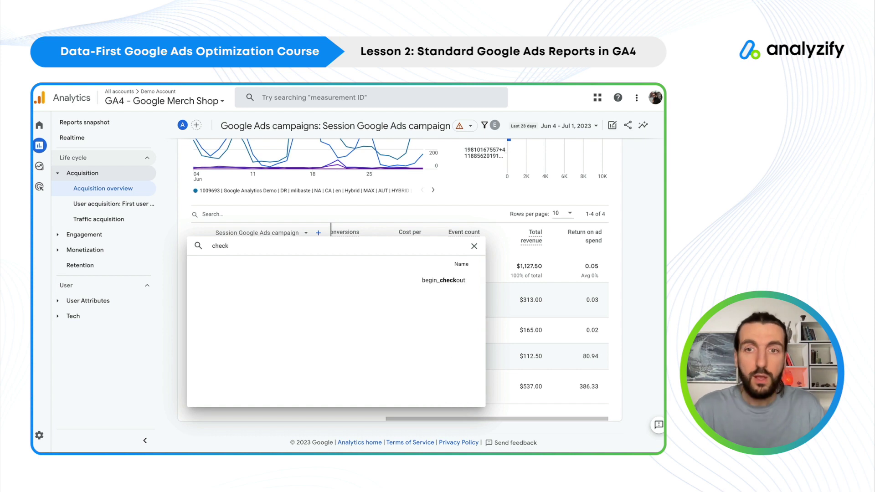
{"action": "left_click", "coordinate": [437, 285]}
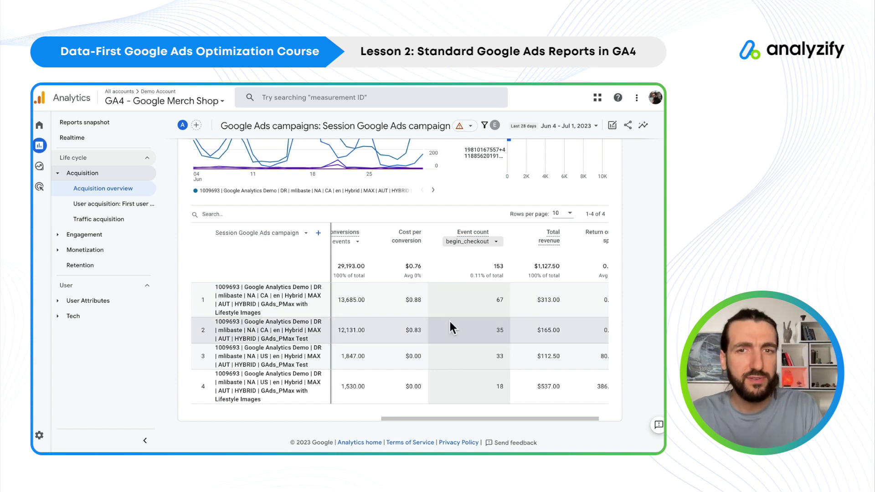
{"action": "scroll", "coordinate": [450, 322], "scroll_direction": "left", "scroll_amount": 5}
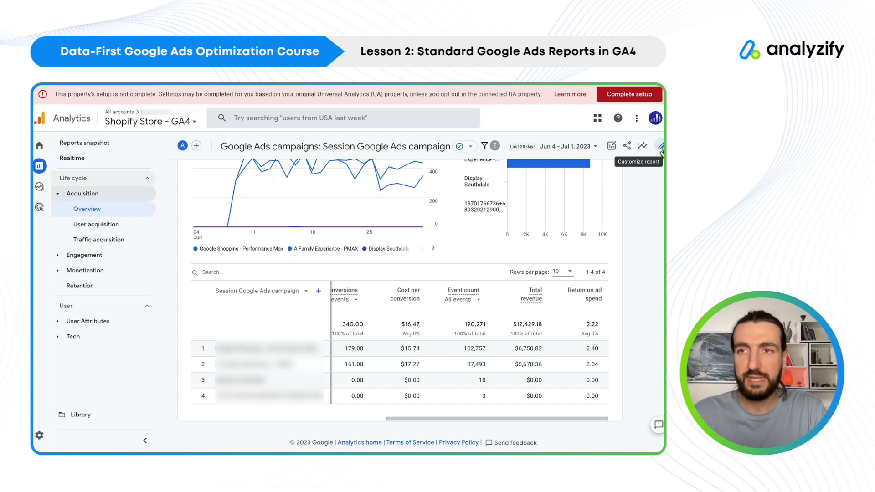
- Customize the Shopify Store property's Google Ads campaigns report by adding the ARPPU metric
{"action": "left_click", "coordinate": [661, 147]}
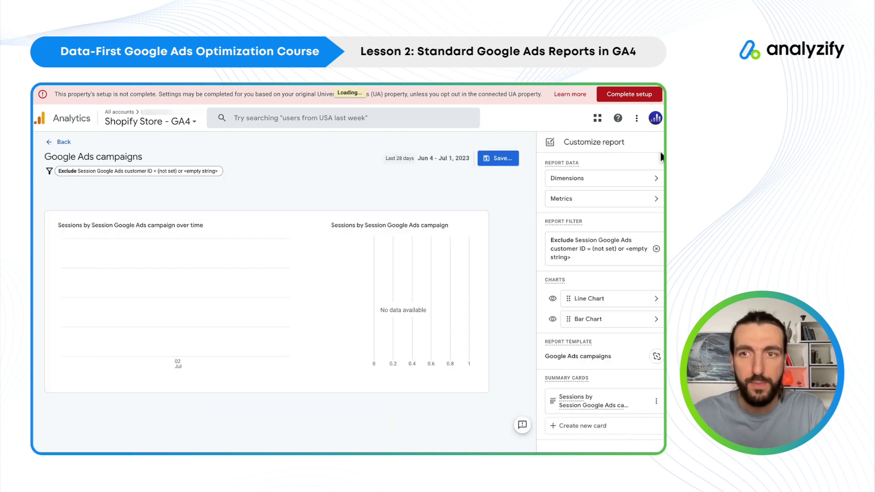
{"action": "left_click", "coordinate": [586, 203]}
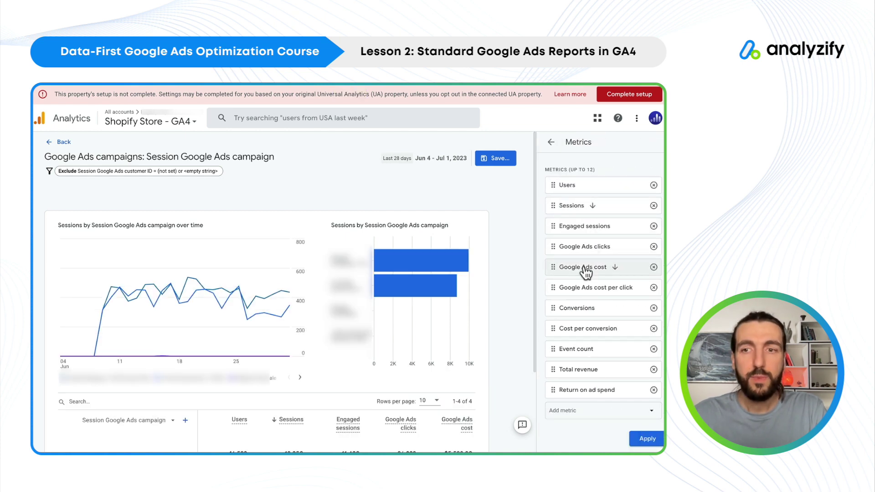
{"action": "scroll", "coordinate": [593, 274], "scroll_direction": "down", "scroll_amount": 1}
{"action": "left_click", "coordinate": [575, 404]}
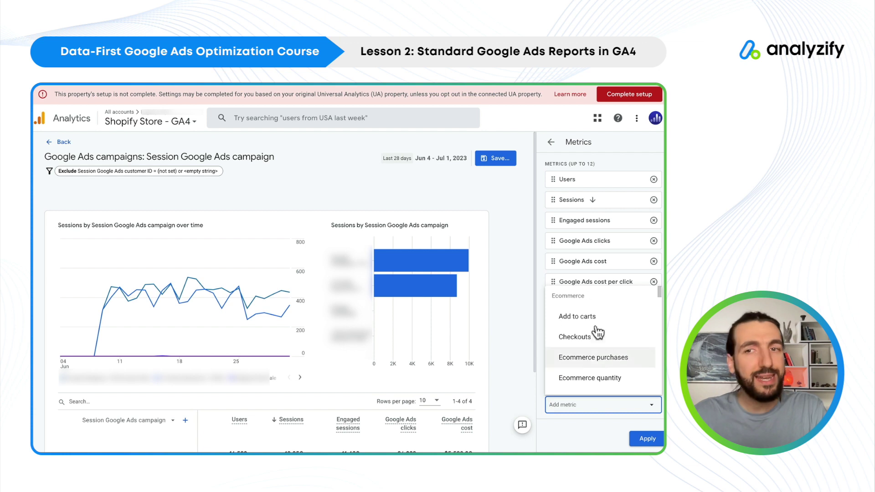
{"action": "type", "text": "ar"}
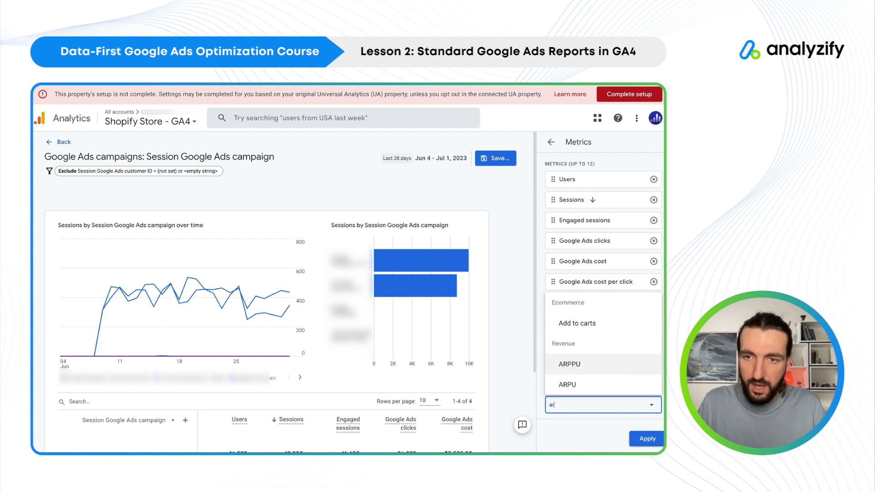
{"action": "left_click", "coordinate": [571, 367]}
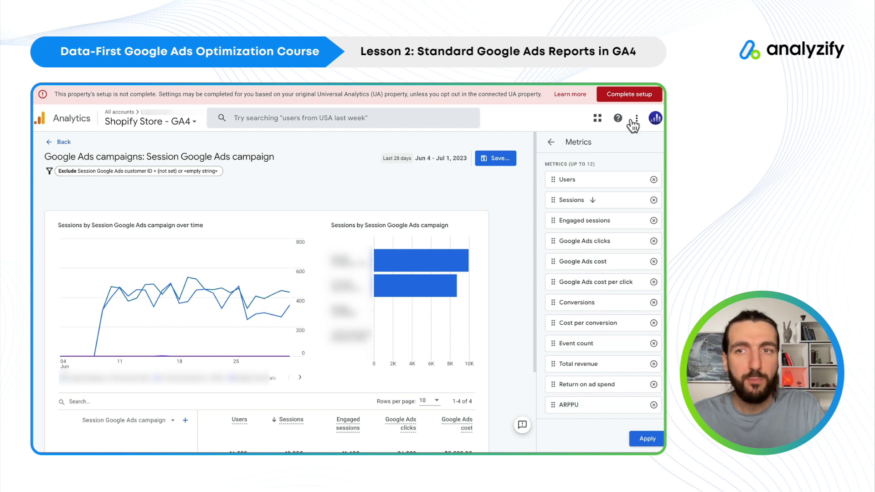
- Replace the Event count metric with ARPU in the report's metric list
{"action": "left_click", "coordinate": [654, 343]}
{"action": "left_click", "coordinate": [571, 408]}
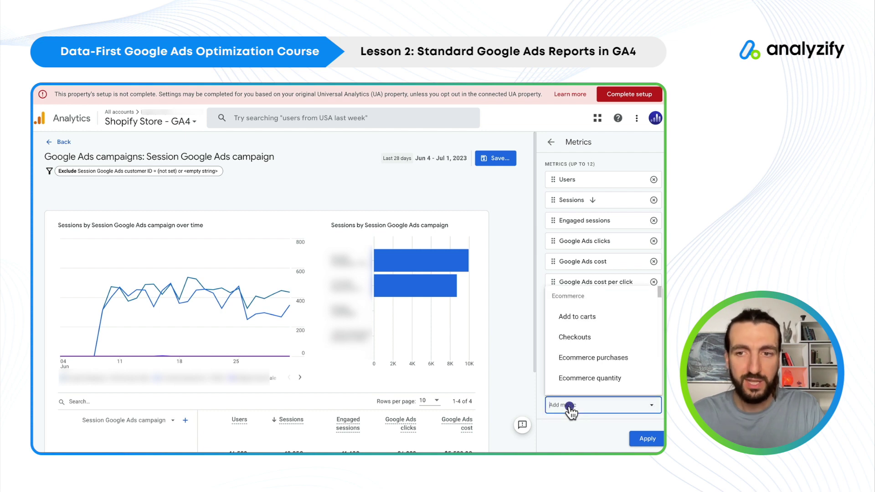
{"action": "type", "text": "arp"}
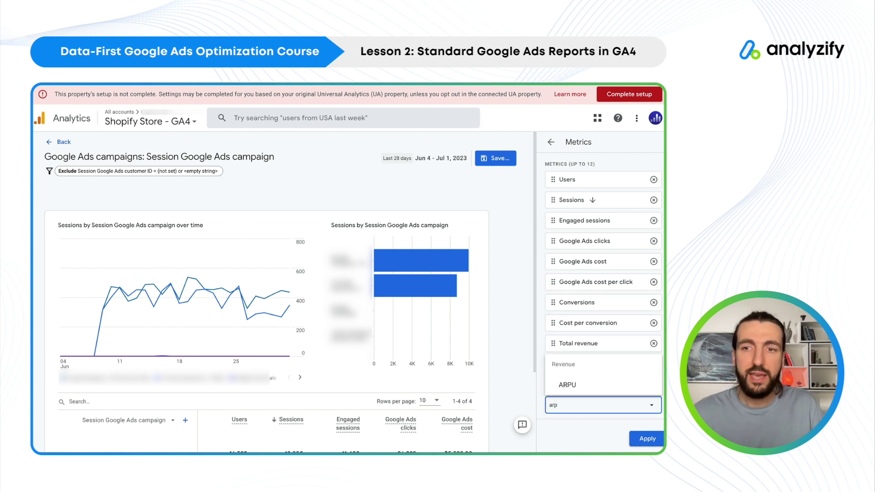
{"action": "left_click", "coordinate": [570, 386]}
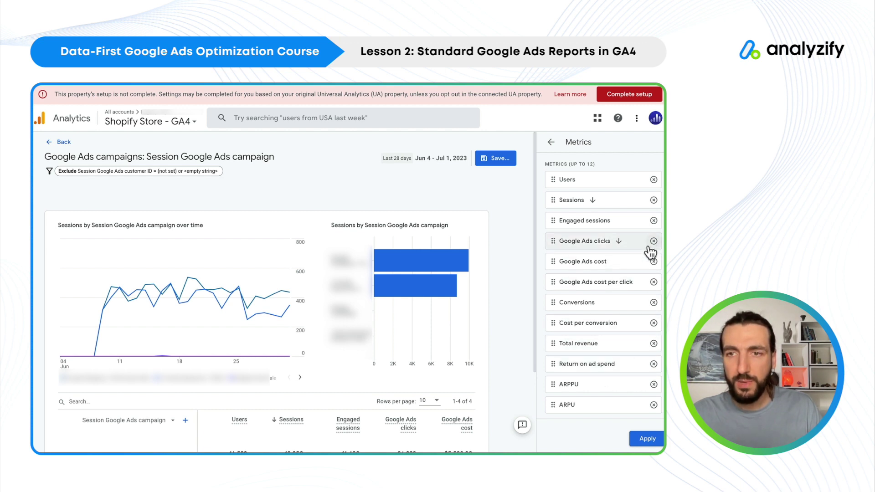
- Replace the Google Ads cost per click metric with First time purchasers and apply the metric changes
{"action": "left_click", "coordinate": [654, 282]}
{"action": "left_click", "coordinate": [584, 404]}
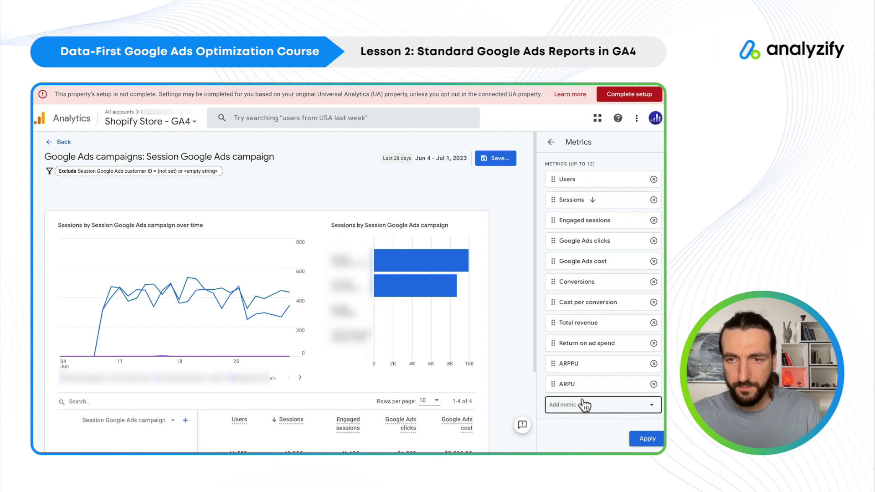
{"action": "type", "text": "first"}
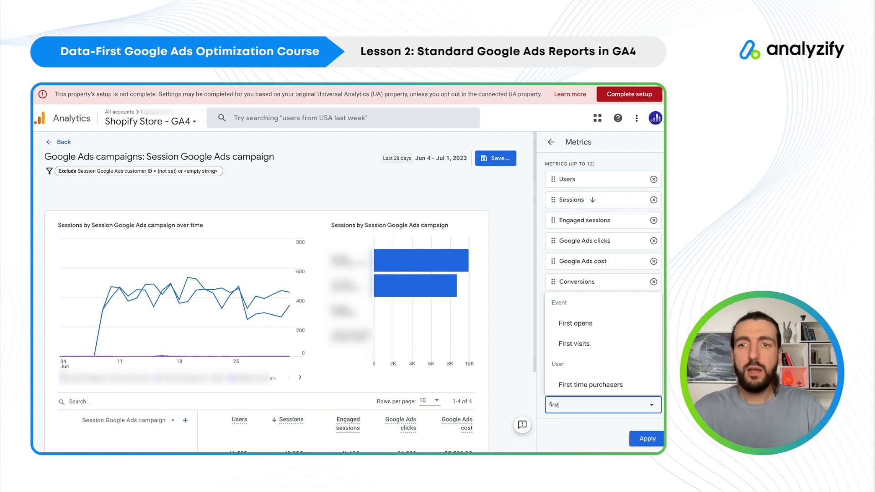
{"action": "left_click", "coordinate": [593, 385]}
{"action": "left_click", "coordinate": [639, 438]}
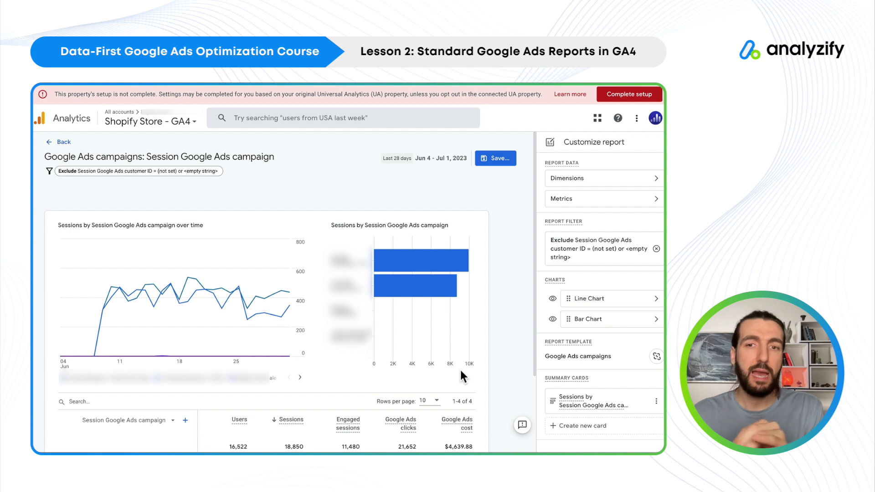
- Limit the Conversions column to the purchase event and compare it with First time purchasers for the second campaign
{"action": "scroll", "coordinate": [460, 368], "scroll_direction": "down", "scroll_amount": 2}
{"action": "scroll", "coordinate": [450, 389], "scroll_direction": "right", "scroll_amount": 5}
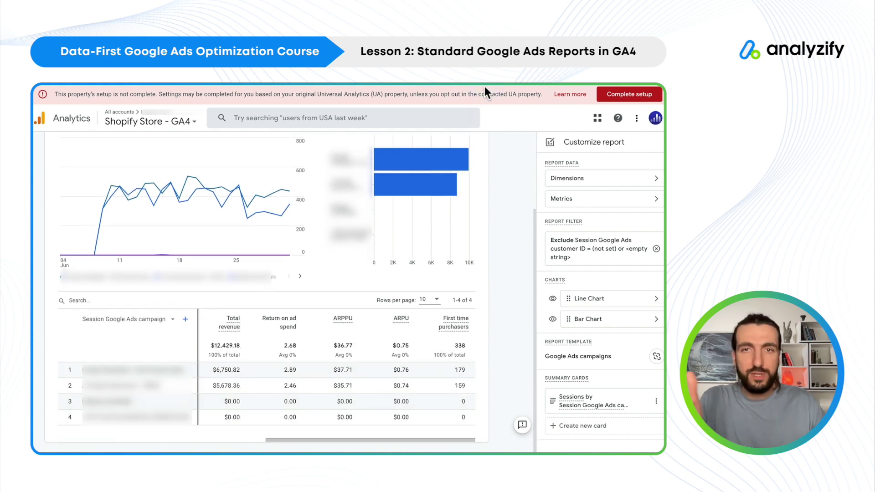
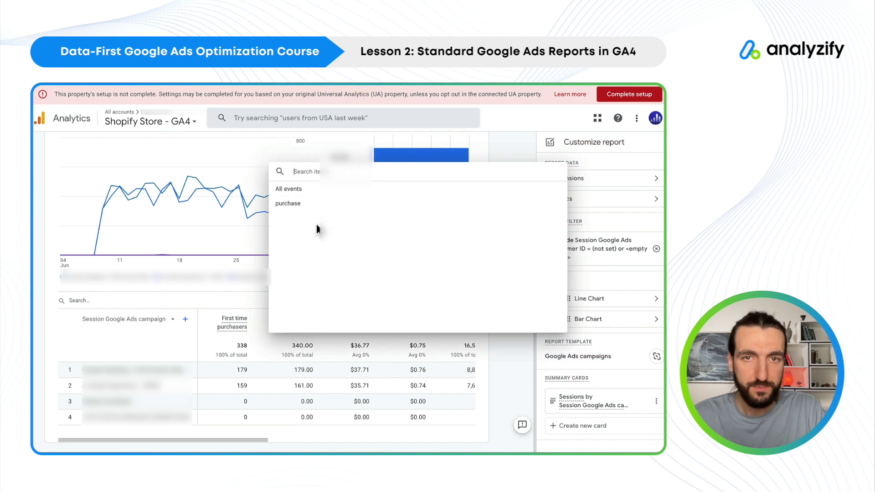
{"action": "left_click", "coordinate": [297, 204]}
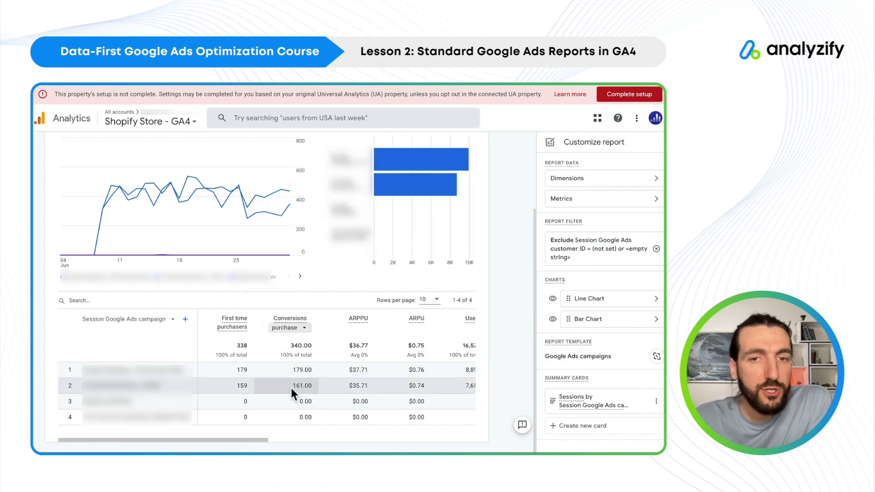
{"action": "left_click_drag", "start_coordinate": [292, 385], "coordinate": [312, 386]}
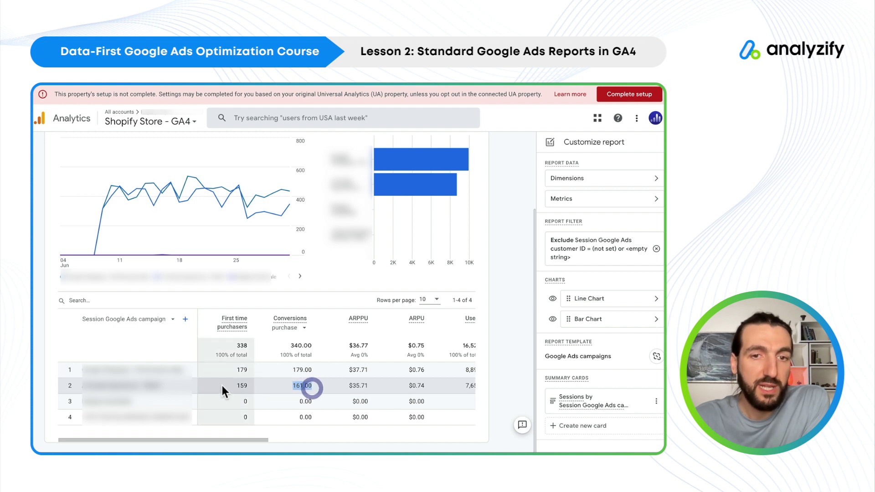
- Examine the First time purchasers, ARPPU and ARPU columns for the top two campaigns, including the ARPPU metric's definition
{"action": "left_click_drag", "start_coordinate": [229, 385], "coordinate": [256, 385]}
{"action": "scroll", "coordinate": [347, 395], "scroll_direction": "right", "scroll_amount": 1}
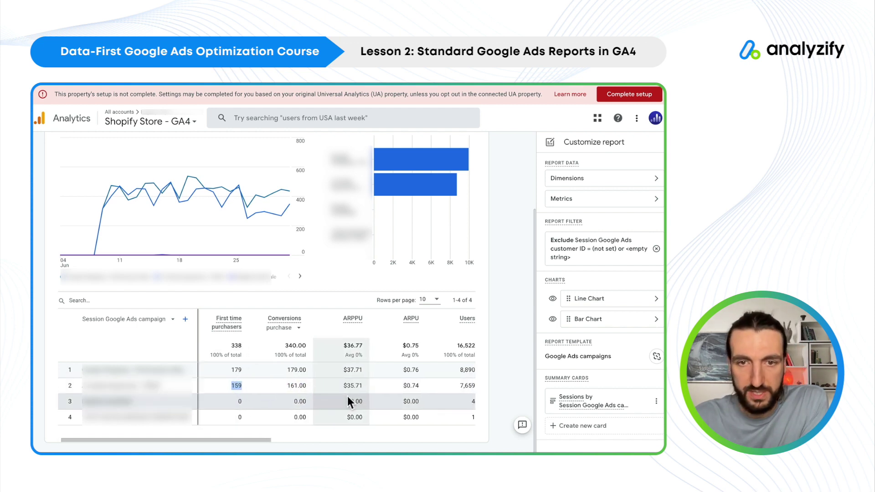
{"action": "scroll", "coordinate": [348, 396], "scroll_direction": "right", "scroll_amount": 3}
{"action": "mouse_move", "coordinate": [318, 325]}
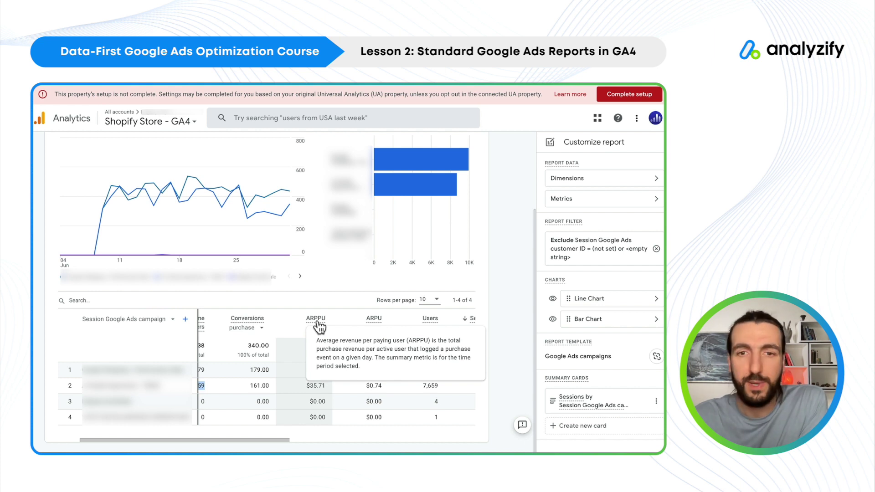
{"action": "left_click_drag", "start_coordinate": [316, 341], "coordinate": [363, 361]}
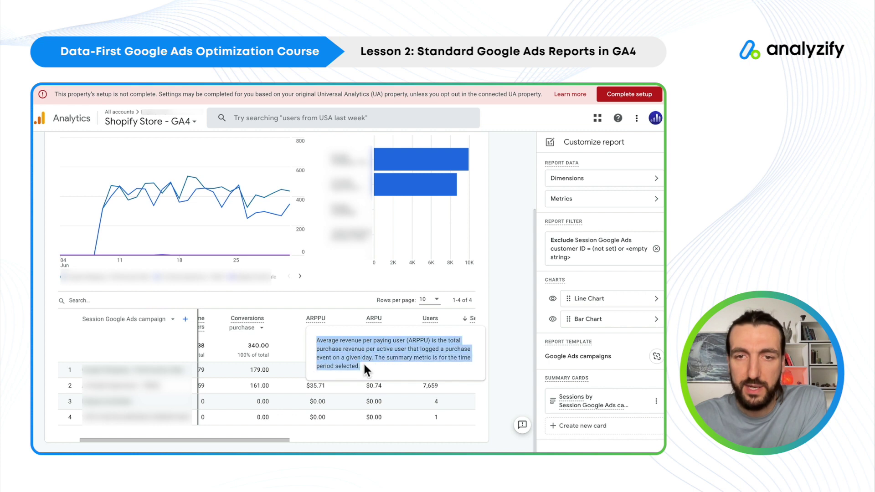
{"action": "mouse_move", "coordinate": [375, 321]}
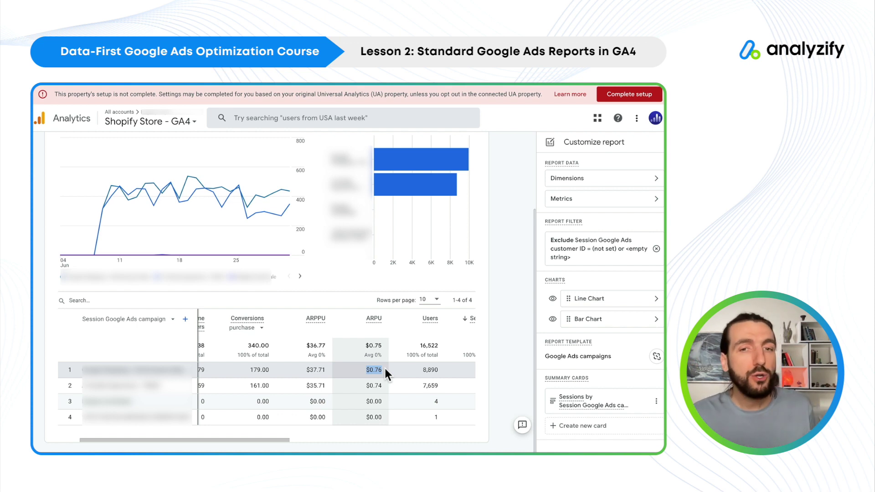
{"action": "scroll", "coordinate": [384, 367], "scroll_direction": "left", "scroll_amount": 3}
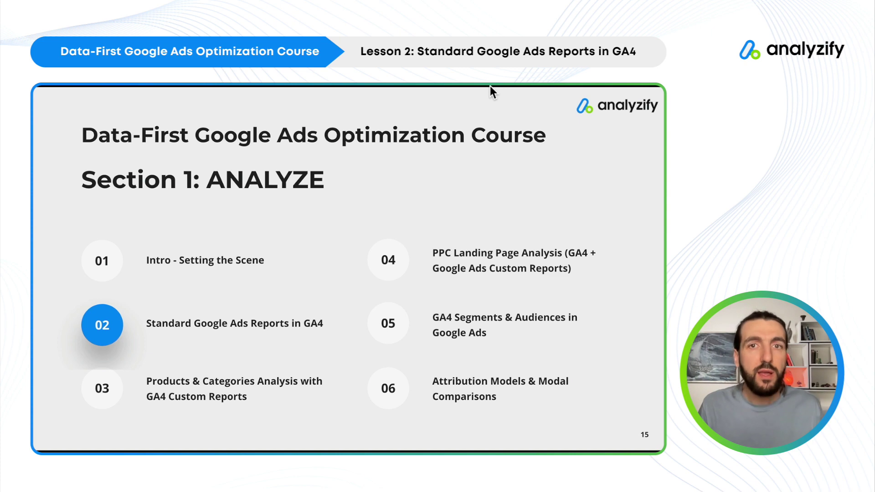
{"action": "key", "text": "Right"}
{"action": "key", "text": "Right"}
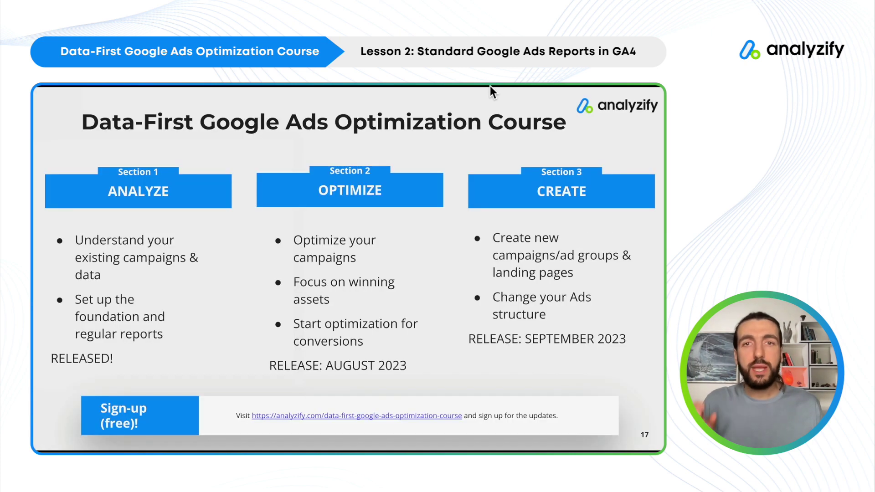